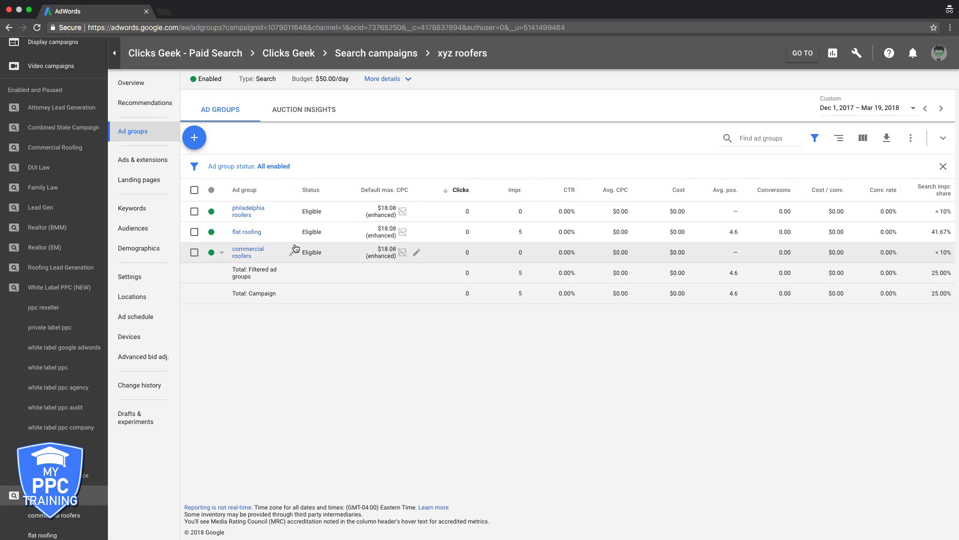
Step: Open the 'philadelphia roofers' ad group from the ad groups table
click(243, 218)
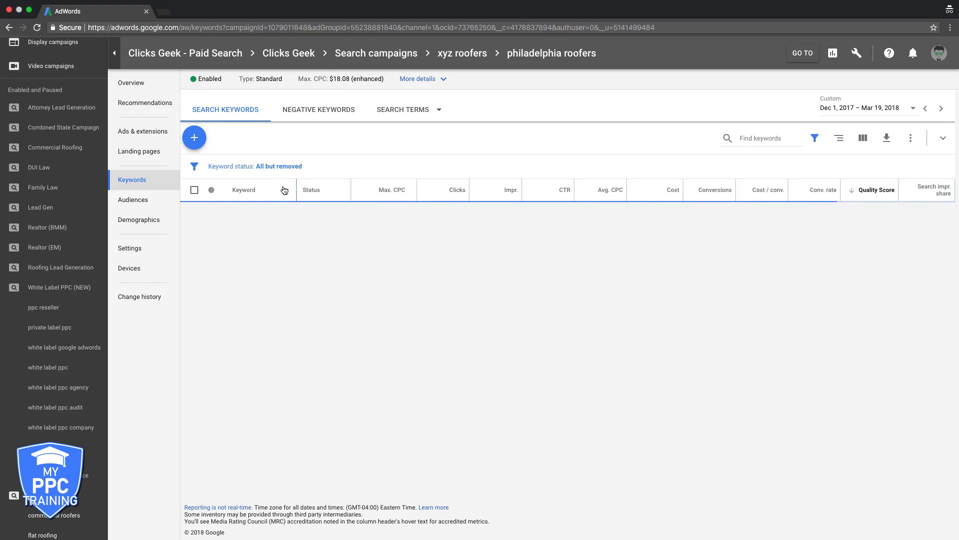
Step: Switch to Ads & extensions to list the group's three approved Philadelphia roofing ads
click(142, 139)
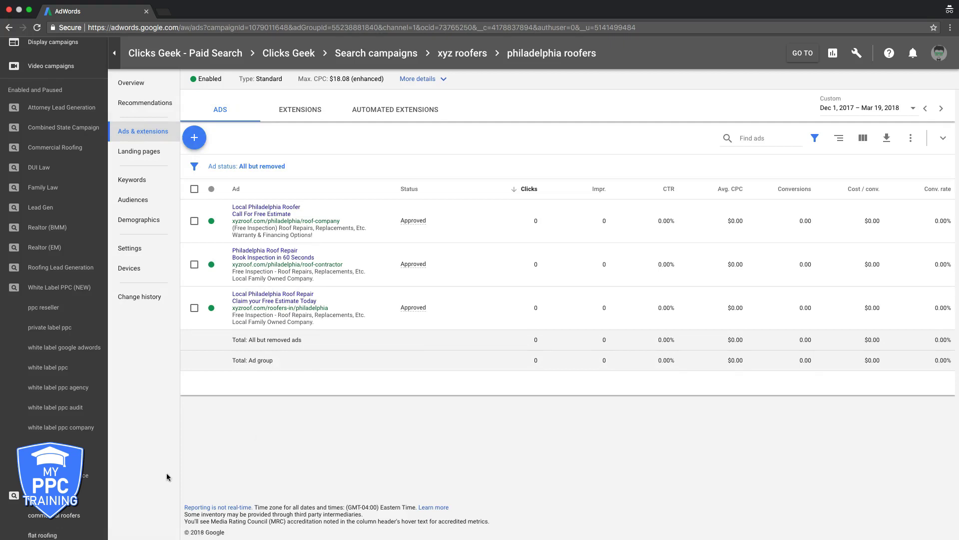
scroll(63, 479, down, 1)
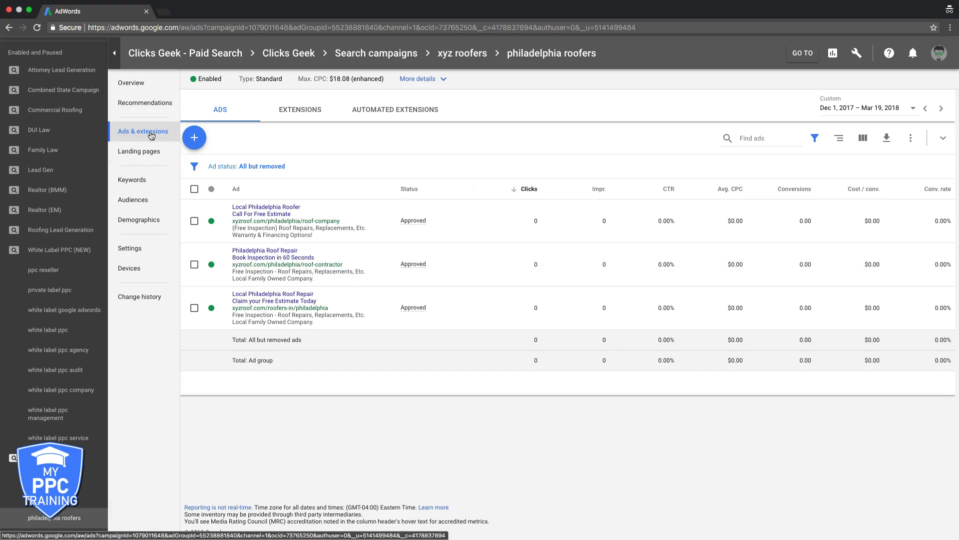
mouse_move(570, 307)
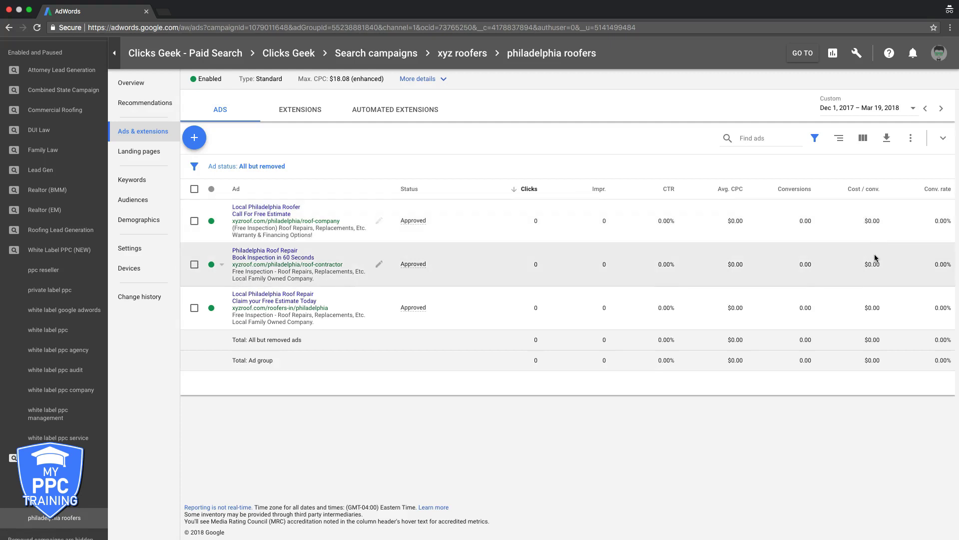
mouse_move(849, 315)
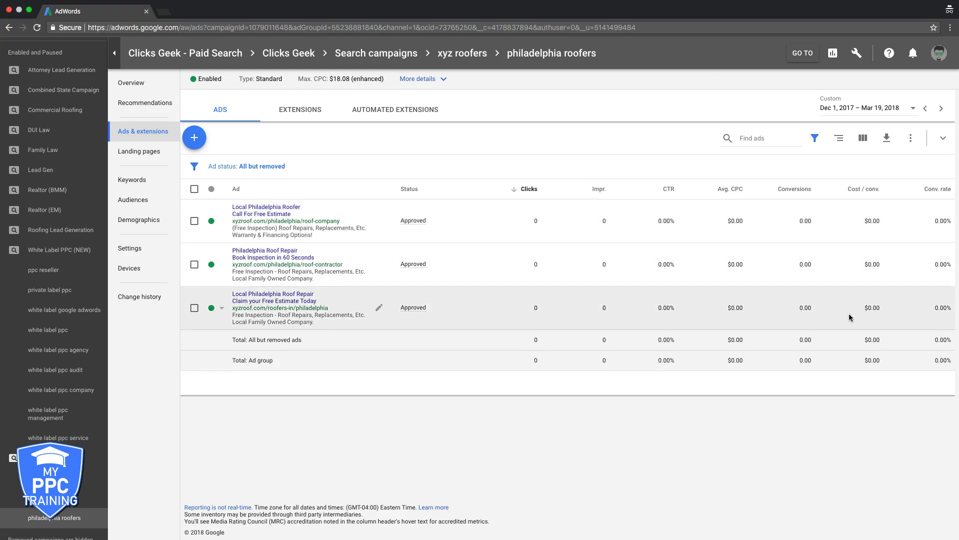
Step: Pause the 'Local Philadelphia Roof Repair' ad and start a new text ad
click(217, 310)
click(197, 140)
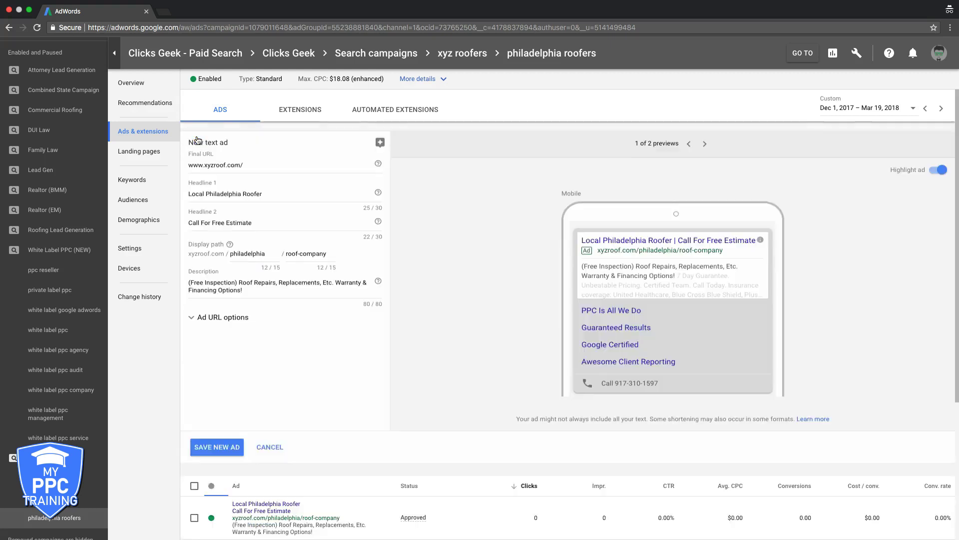
Step: Cancel the new text ad form, returning to the three-ad list
click(270, 455)
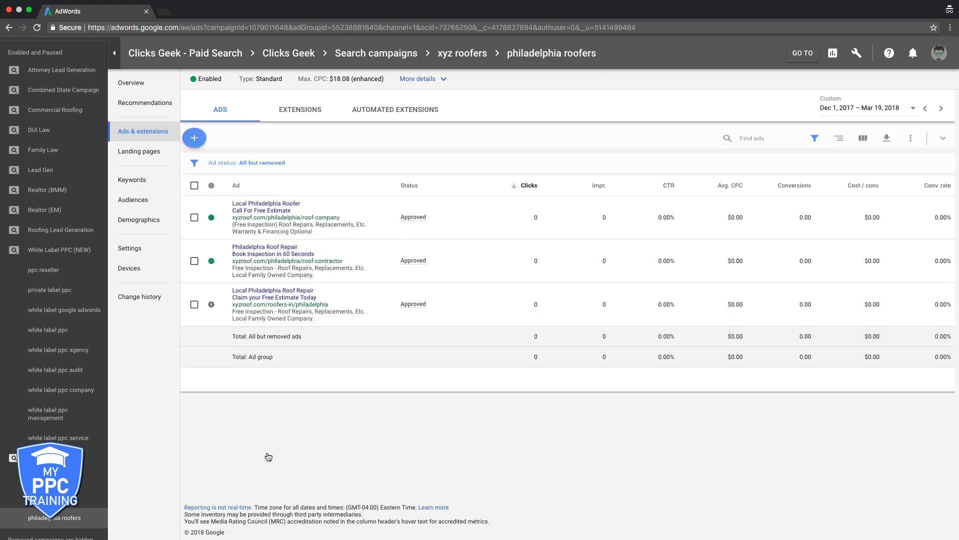